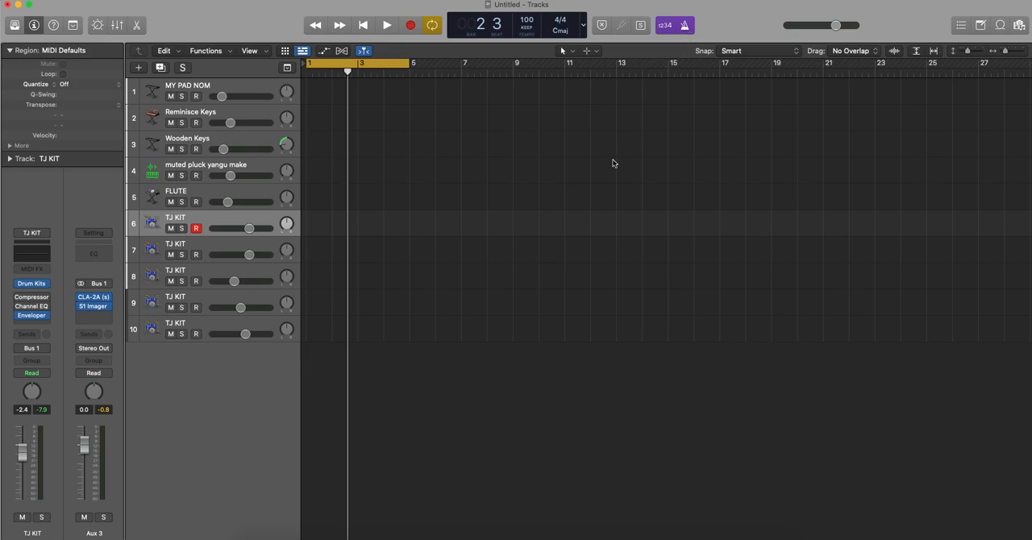
- Record a drum part on TJ KIT track 6 across the four-bar cycle range and quantize it to 1/16 Note
{"action": "key", "text": "space"}
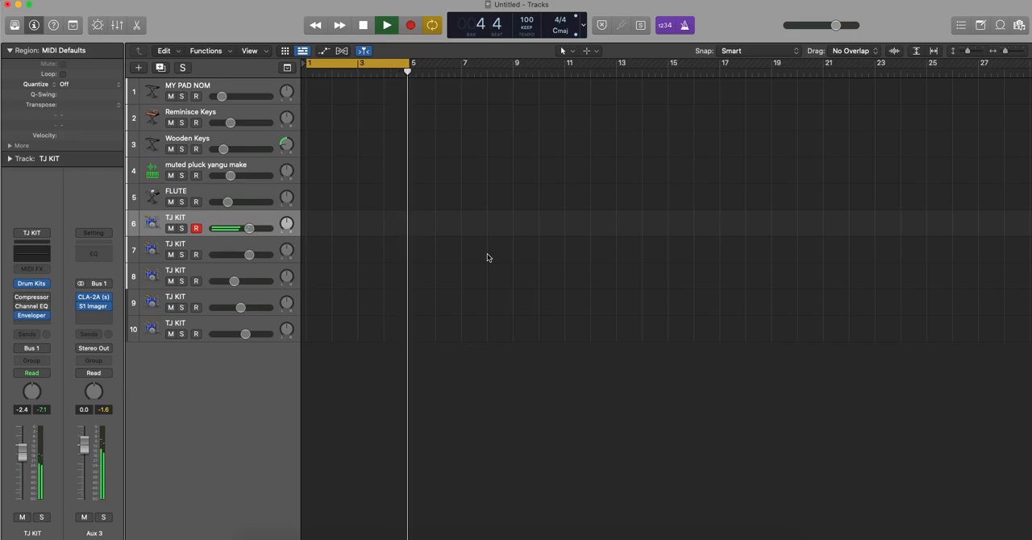
{"action": "key", "text": "space"}
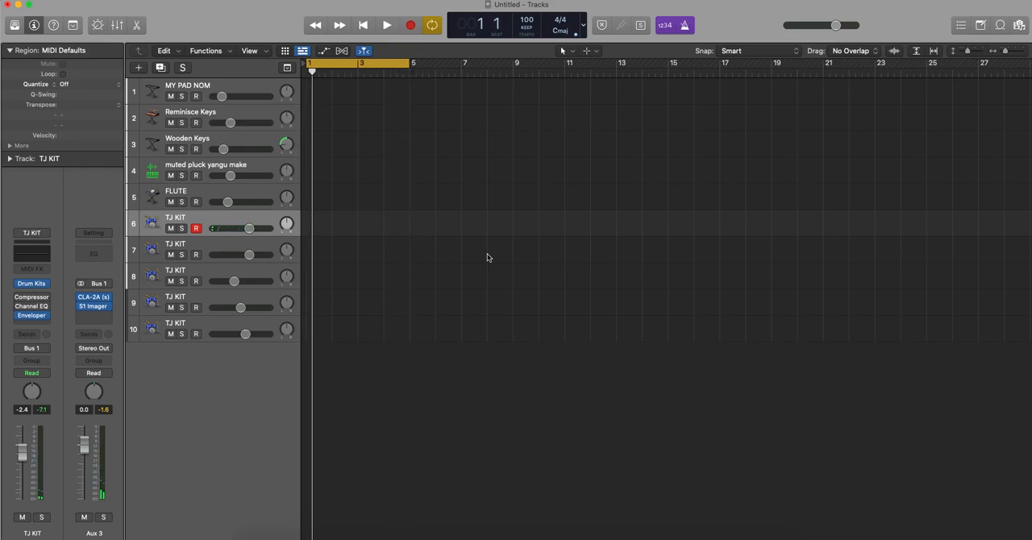
{"action": "key", "text": "r"}
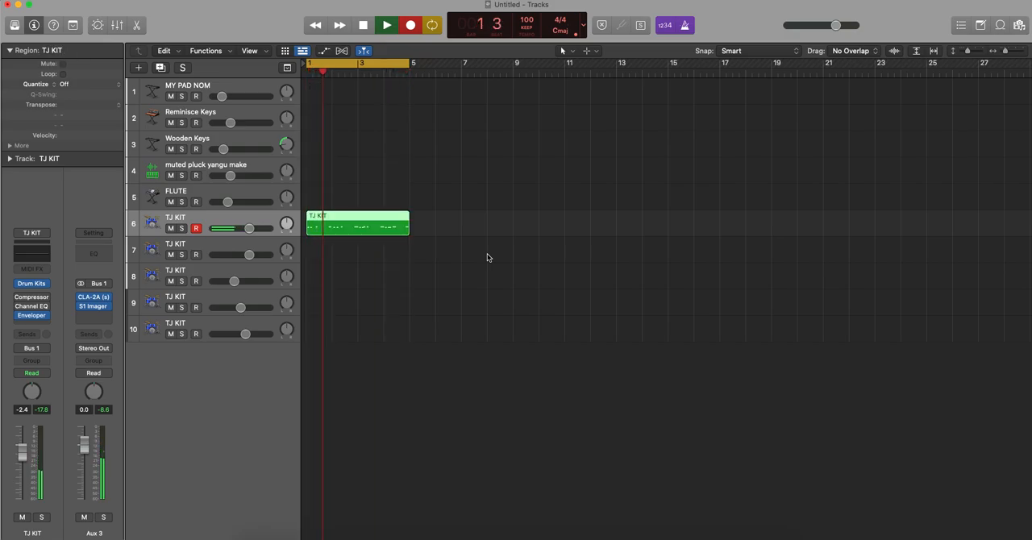
{"action": "key", "text": "space"}
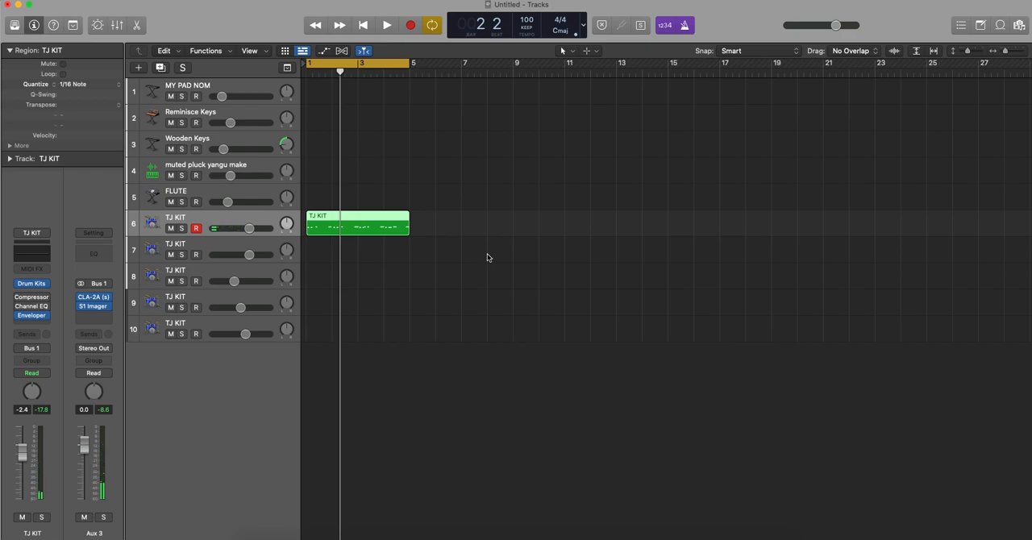
{"action": "key", "text": "space"}
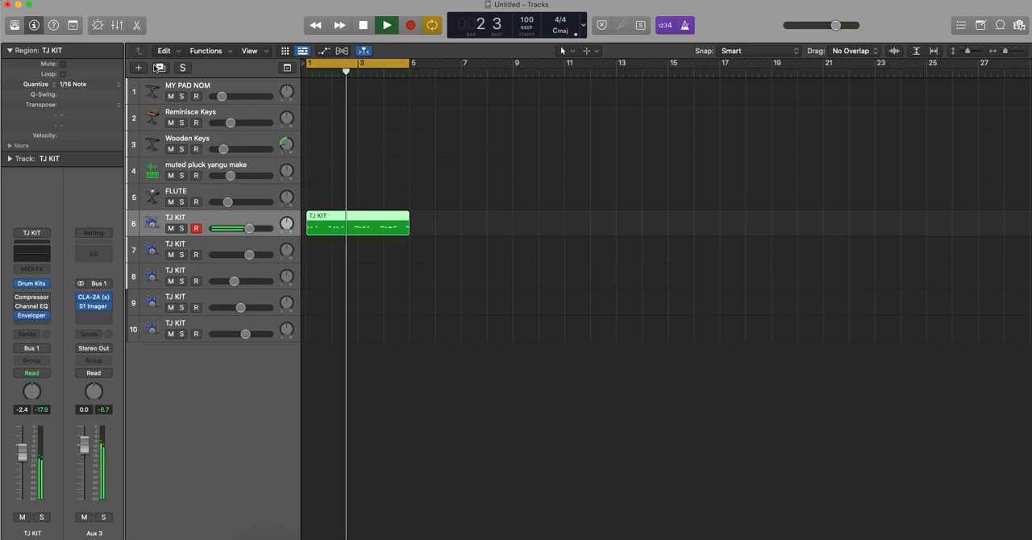
- Duplicate TJ KIT track 6 and record a second drum part on the new track 7 over bars 1 to 4
{"action": "left_click", "coordinate": [160, 68]}
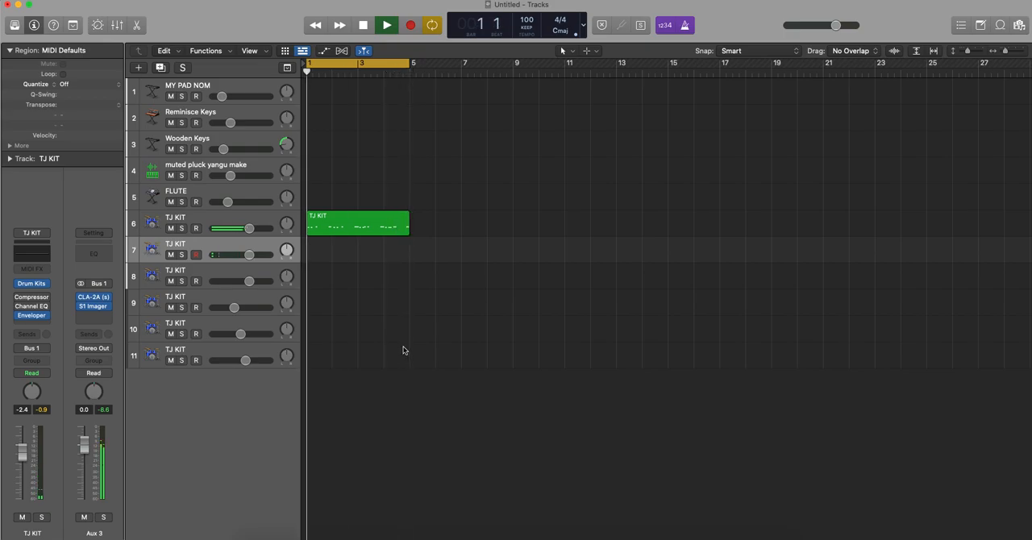
{"action": "key", "text": "r"}
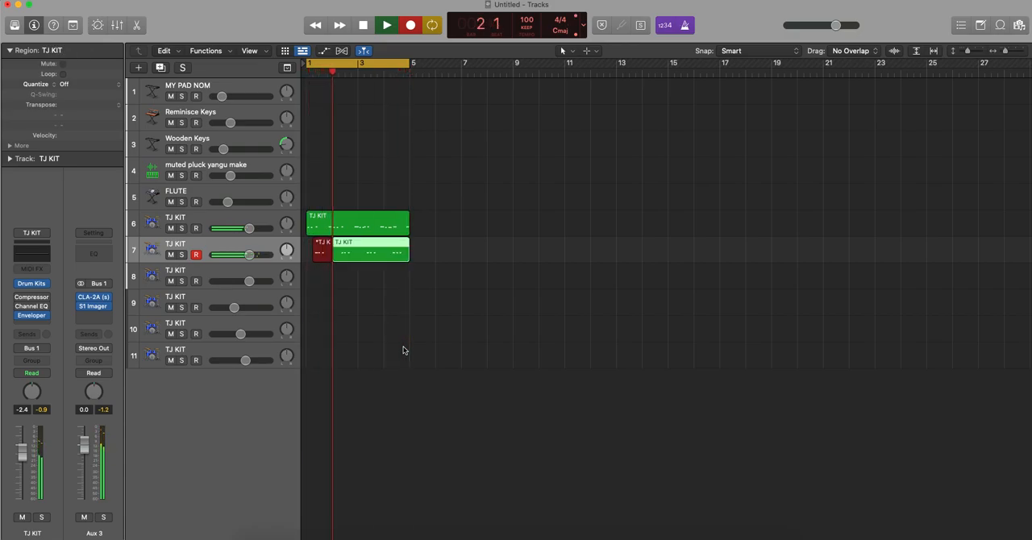
{"action": "key", "text": "space"}
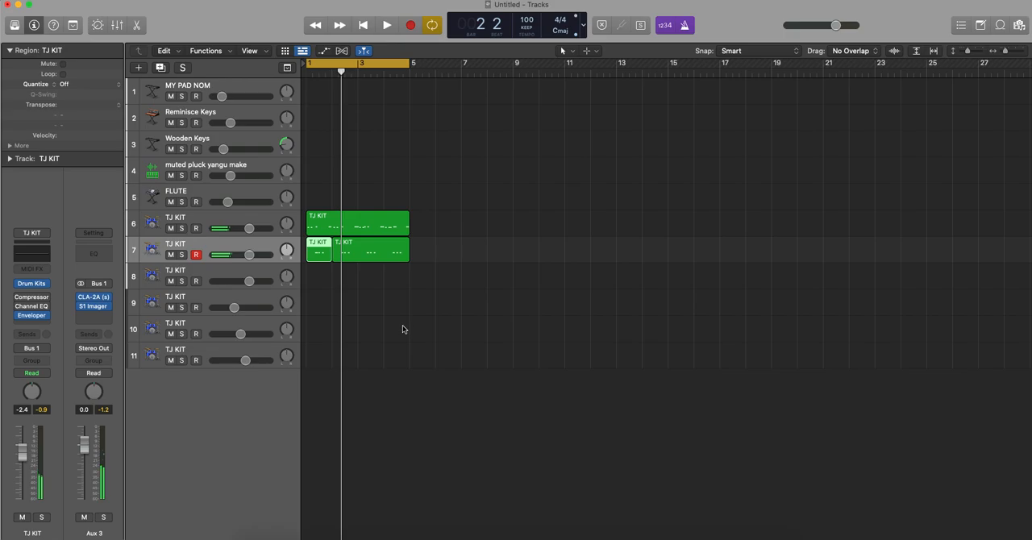
- Quantize both recorded regions on track 7 to 1/16 Note and play back the loop
{"action": "left_click_drag", "start_coordinate": [417, 324], "coordinate": [320, 258]}
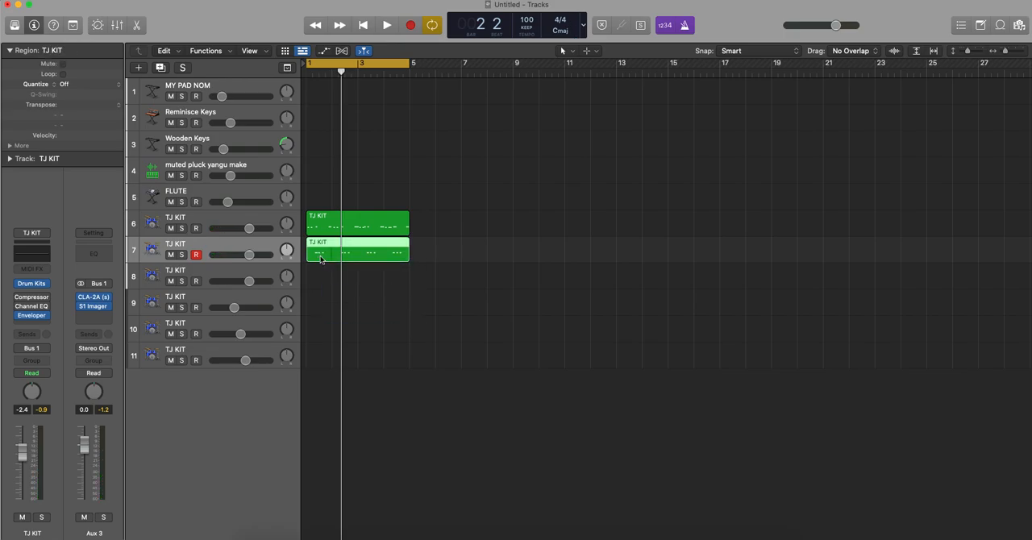
{"action": "key", "text": "q"}
{"action": "key", "text": "space"}
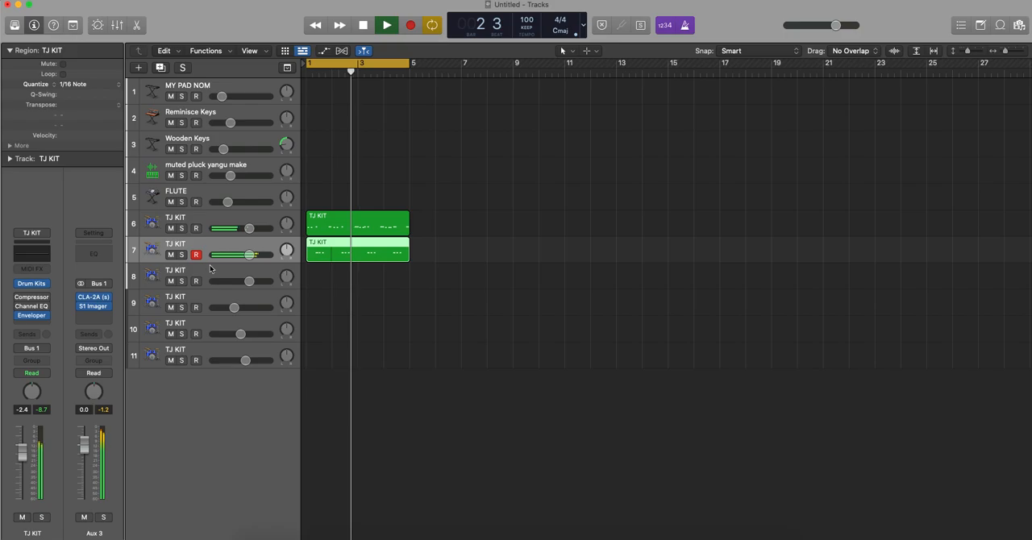
- Record a four-bar drum part on TJ KIT track 8 and quantize it to 1/16 Note
{"action": "left_click", "coordinate": [317, 282]}
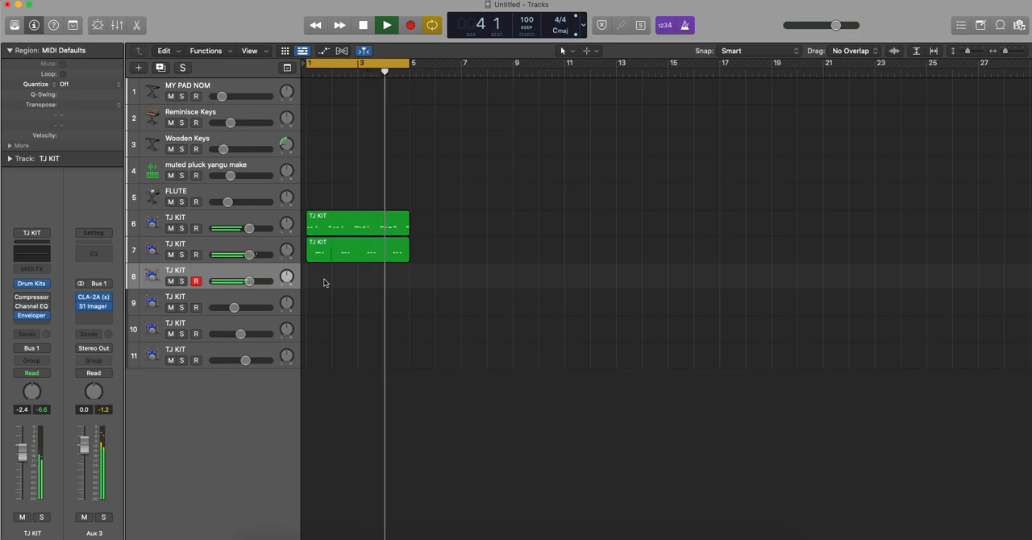
{"action": "key", "text": "r"}
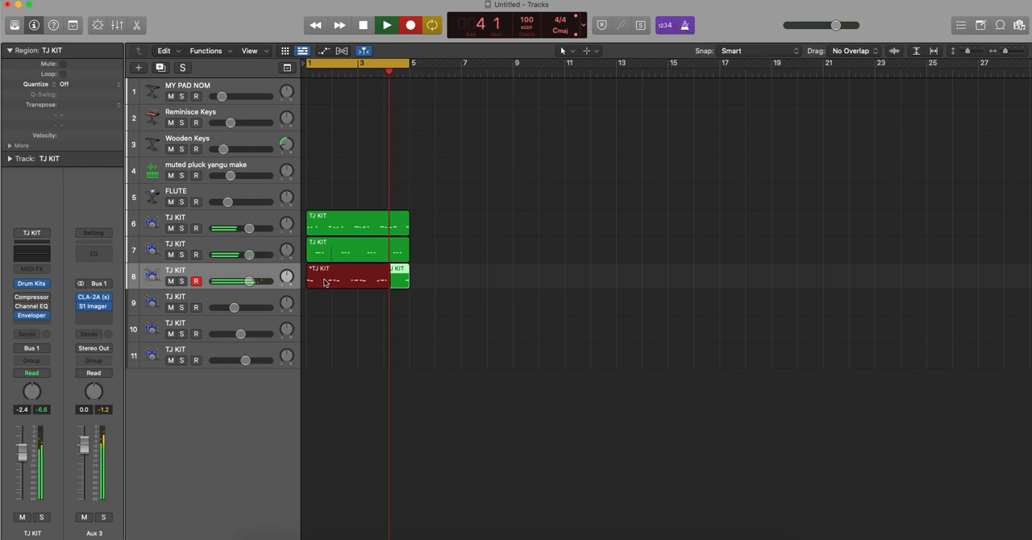
{"action": "key", "text": "space"}
{"action": "key", "text": "q"}
{"action": "key", "text": "space"}
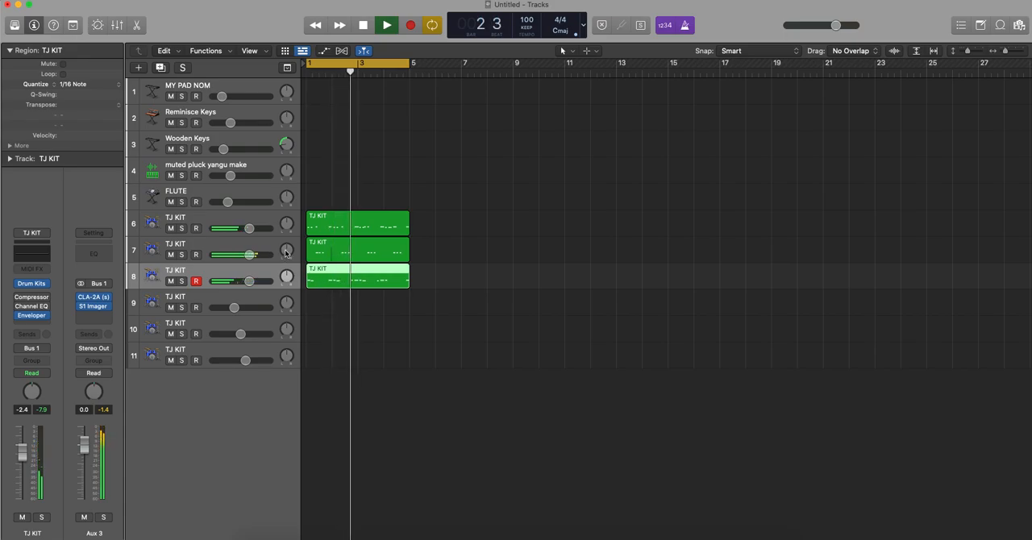
- Pan TJ KIT track 6 to the left and track 8 to the right at +30
{"action": "mouse_move", "coordinate": [286, 252]}
{"action": "left_mouse_down"}
{"action": "mouse_move", "coordinate": [301, 291]}
{"action": "mouse_move", "coordinate": [278, 248]}
{"action": "mouse_move", "coordinate": [286, 231]}
{"action": "mouse_move", "coordinate": [286, 246]}
{"action": "left_mouse_up"}
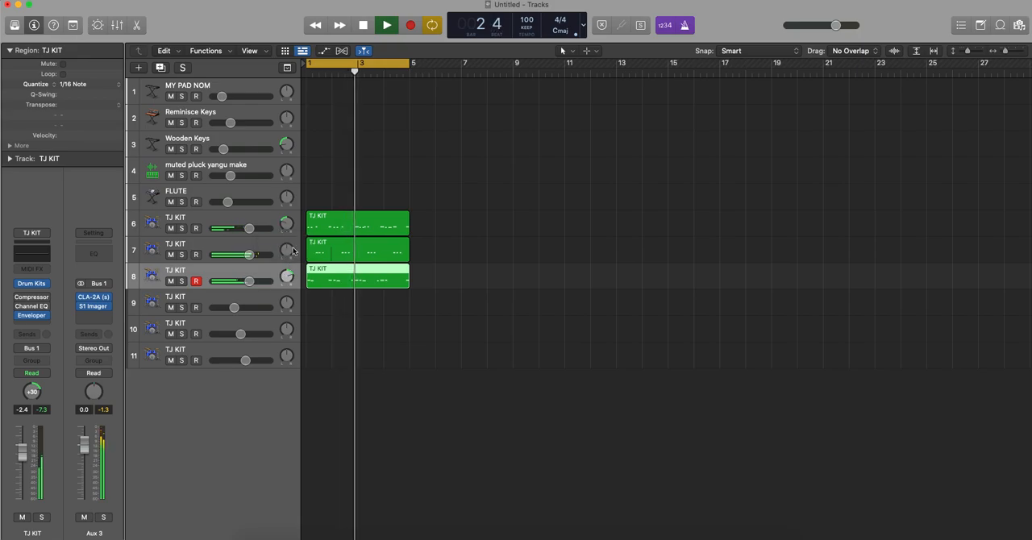
{"action": "double_click", "coordinate": [287, 252]}
{"action": "type", "text": "-"}
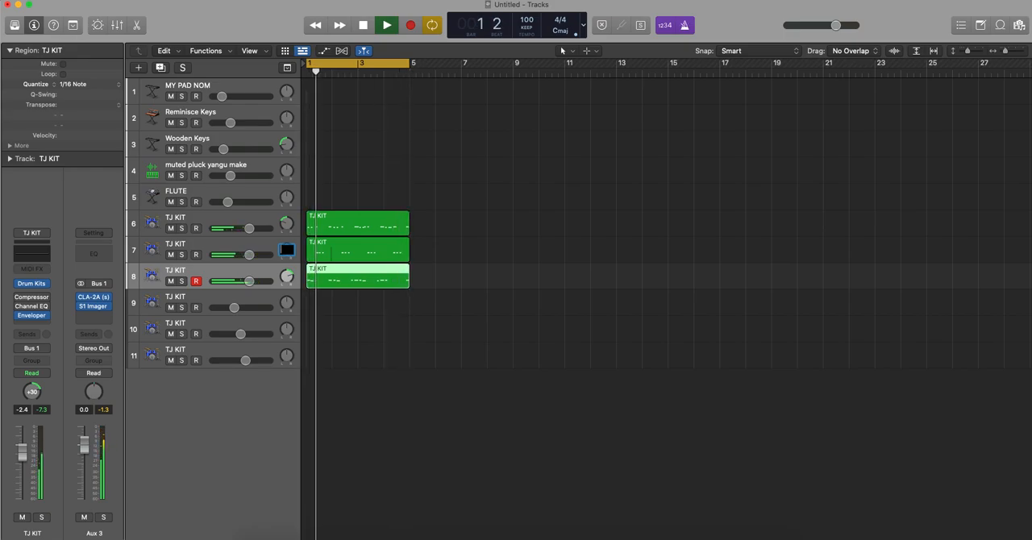
{"action": "key", "text": "Return"}
{"action": "left_click", "coordinate": [458, 364]}
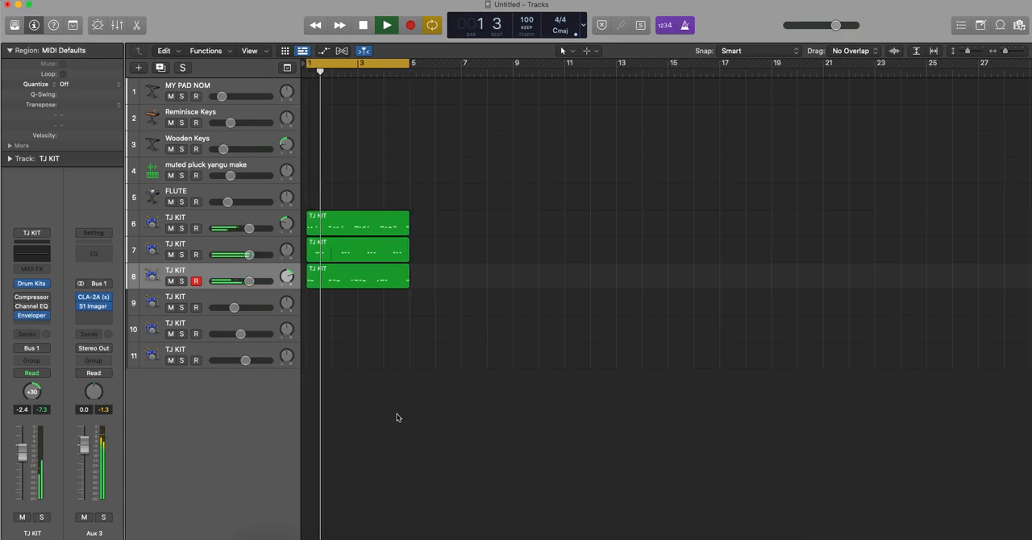
- Raise the volume of TJ KIT track 9 to -1.9 dB and lower the volumes of drum tracks 6, 7 and 8
{"action": "left_click", "coordinate": [194, 297]}
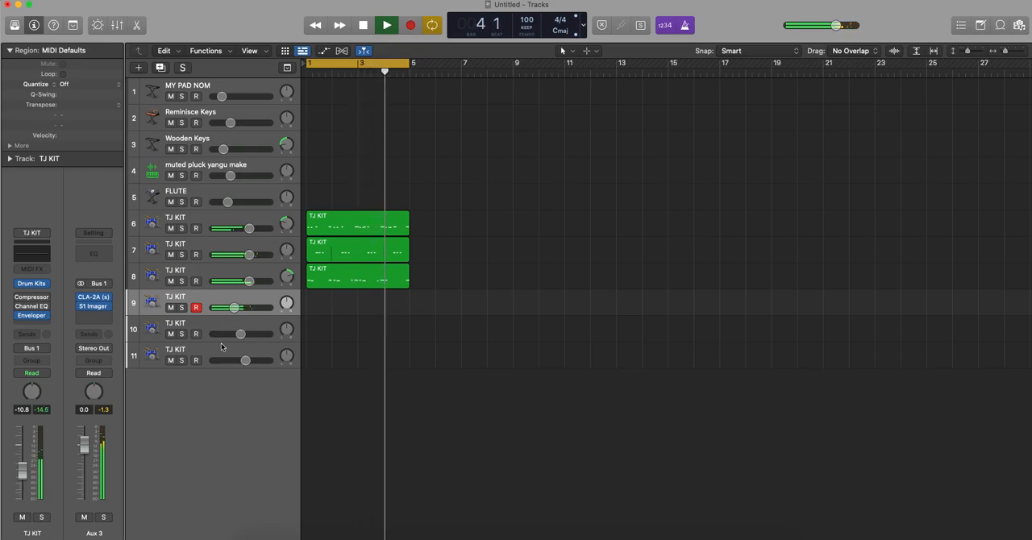
{"action": "left_click_drag", "start_coordinate": [234, 308], "coordinate": [235, 309]}
{"action": "left_click_drag", "start_coordinate": [249, 307], "coordinate": [240, 229]}
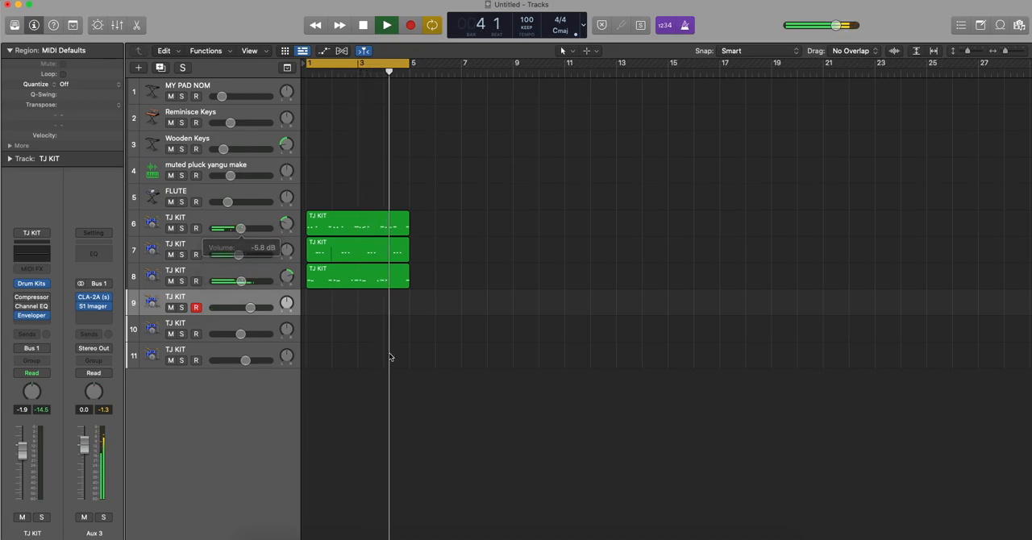
{"action": "left_click_drag", "start_coordinate": [237, 255], "coordinate": [235, 255]}
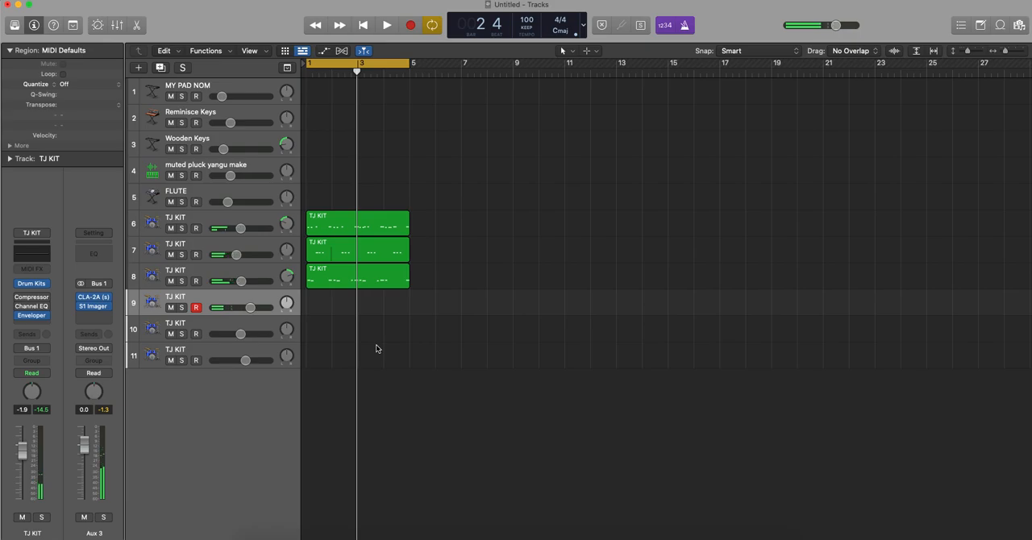
- Record a four-bar drum part on TJ KIT track 9 and quantize it to 1/16 Note
{"action": "key", "text": "space"}
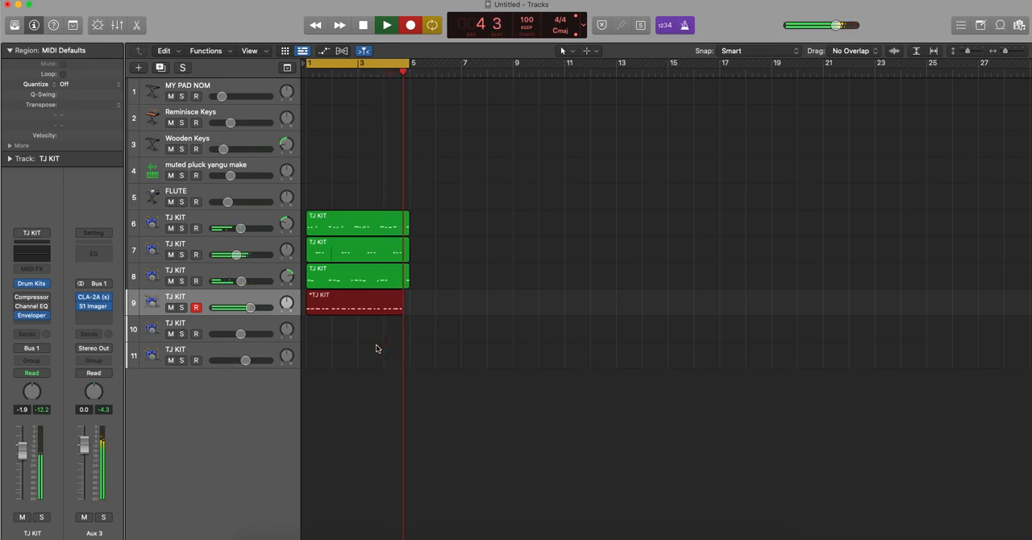
{"action": "key", "text": "space"}
{"action": "key", "text": "space"}
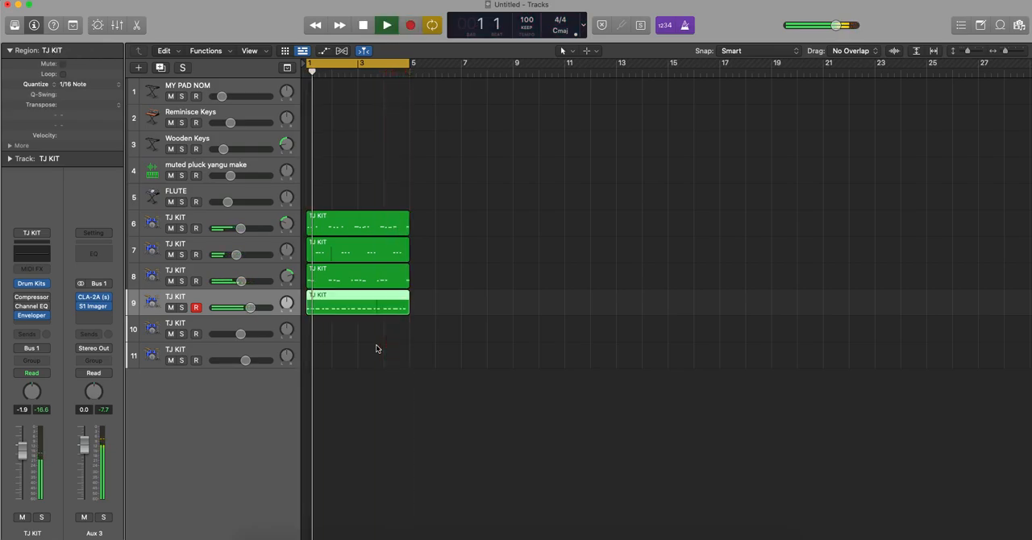
- Record a four-bar drum part on TJ KIT track 10 and quantize it to 1/16 Note
{"action": "scroll", "coordinate": [363, 352], "scroll_direction": "right", "scroll_amount": 5}
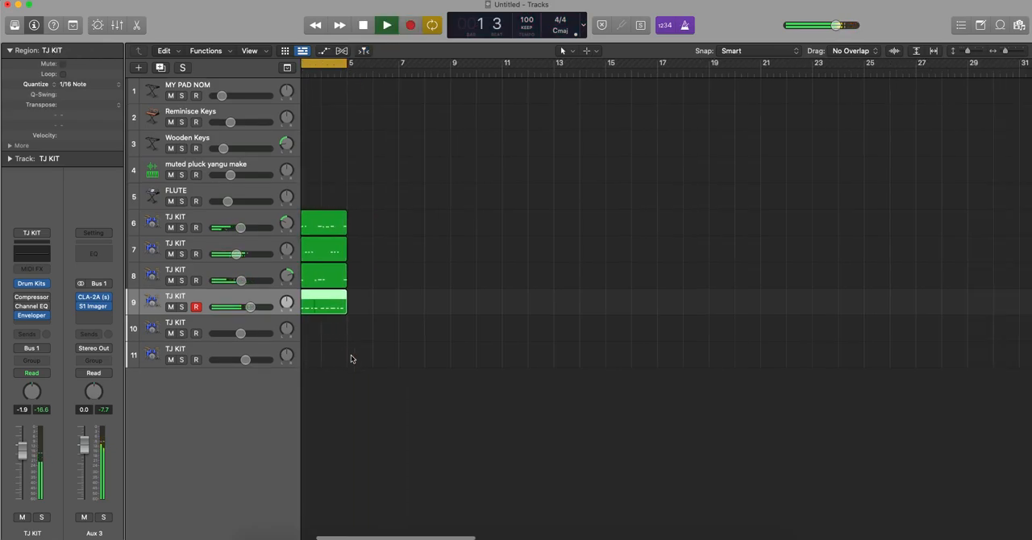
{"action": "left_click", "coordinate": [235, 324]}
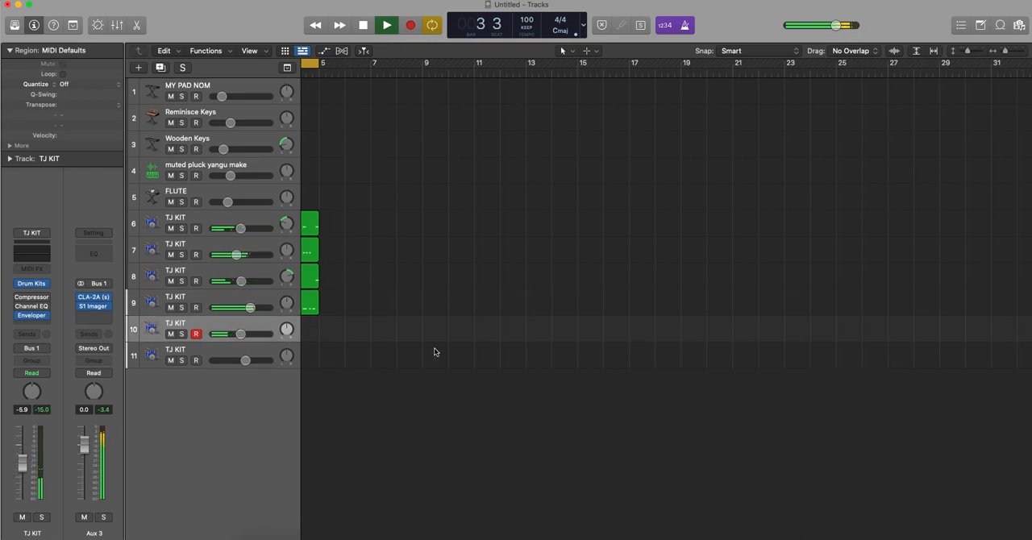
{"action": "key", "text": "r"}
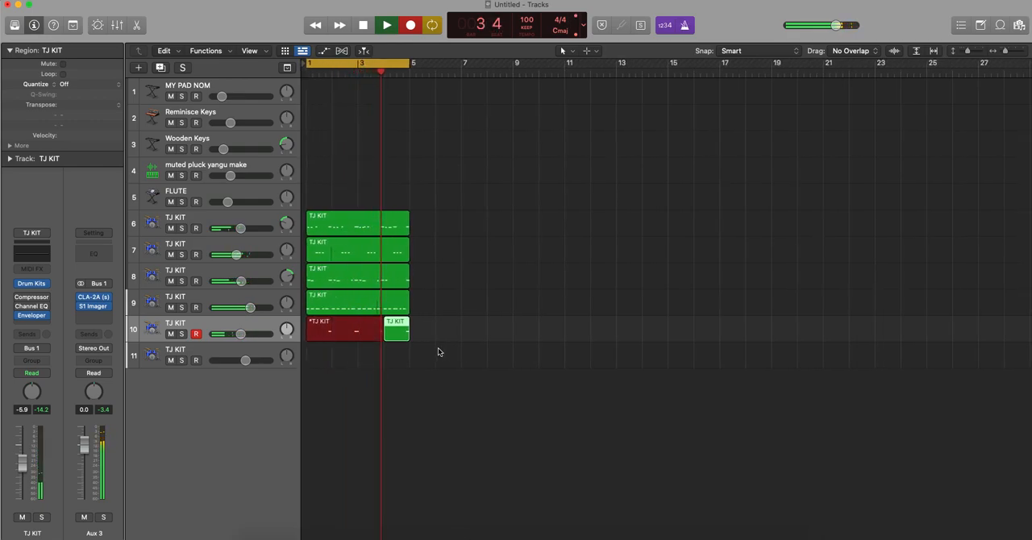
{"action": "key", "text": "space"}
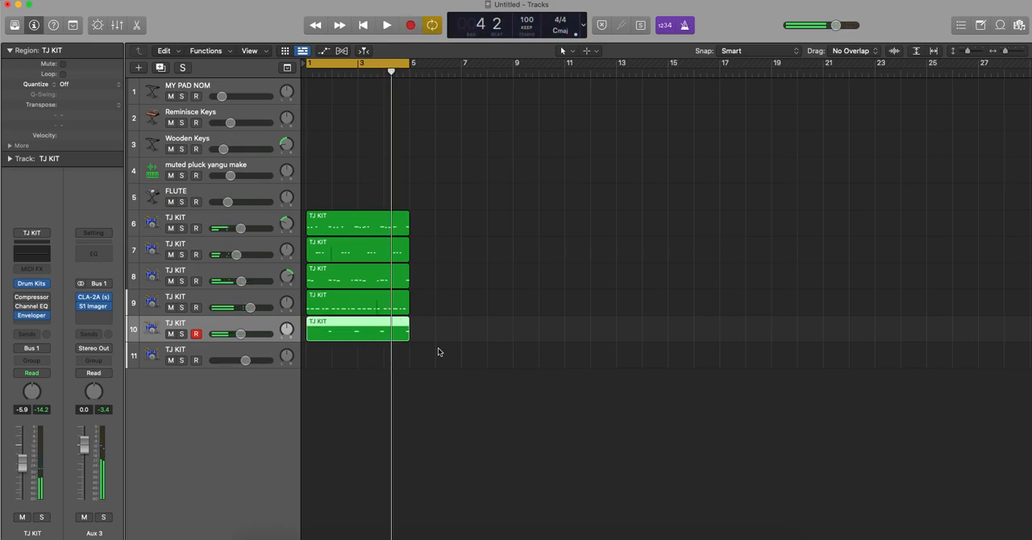
{"action": "key", "text": "q"}
{"action": "key", "text": "space"}
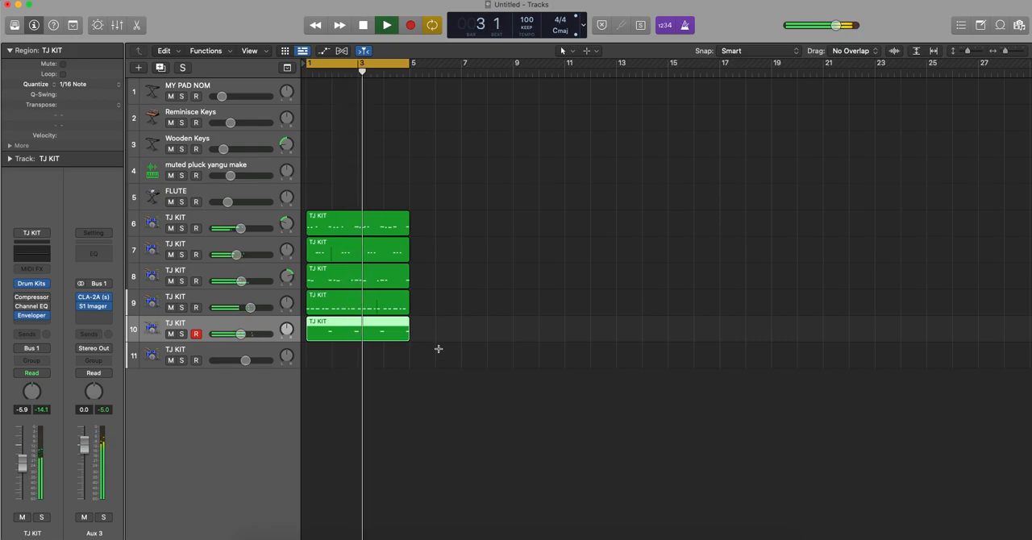
- Duplicate TJ KIT track 10 as a new empty track directly beneath it, without copying its region
{"action": "key", "text": "super+r"}
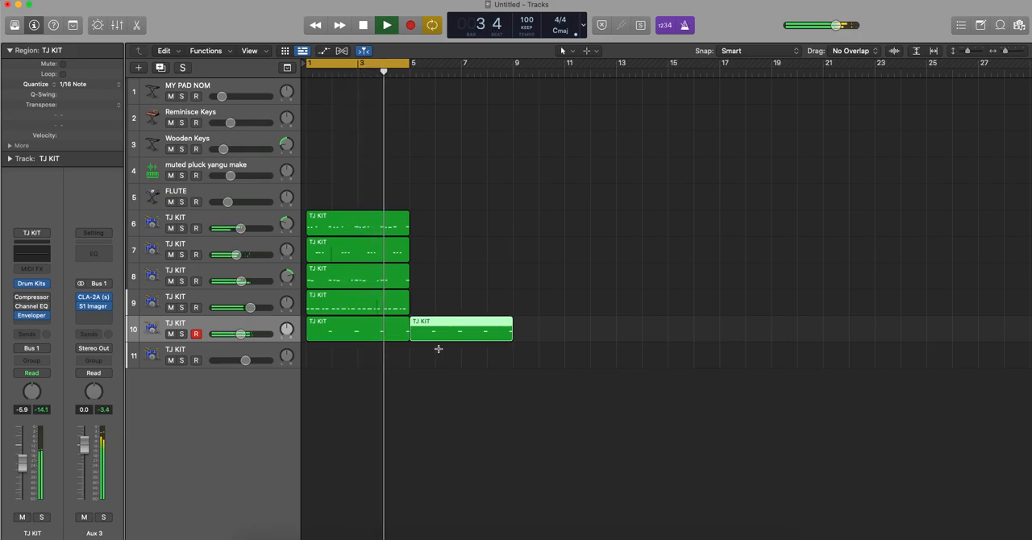
{"action": "key", "text": "super+z"}
{"action": "key", "text": "super+d"}
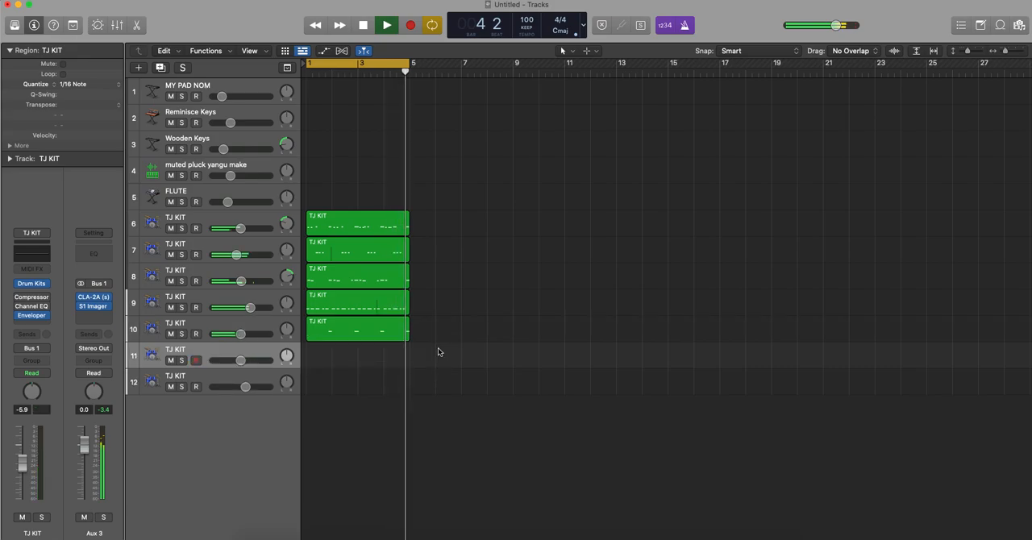
{"action": "key", "text": "super+s"}
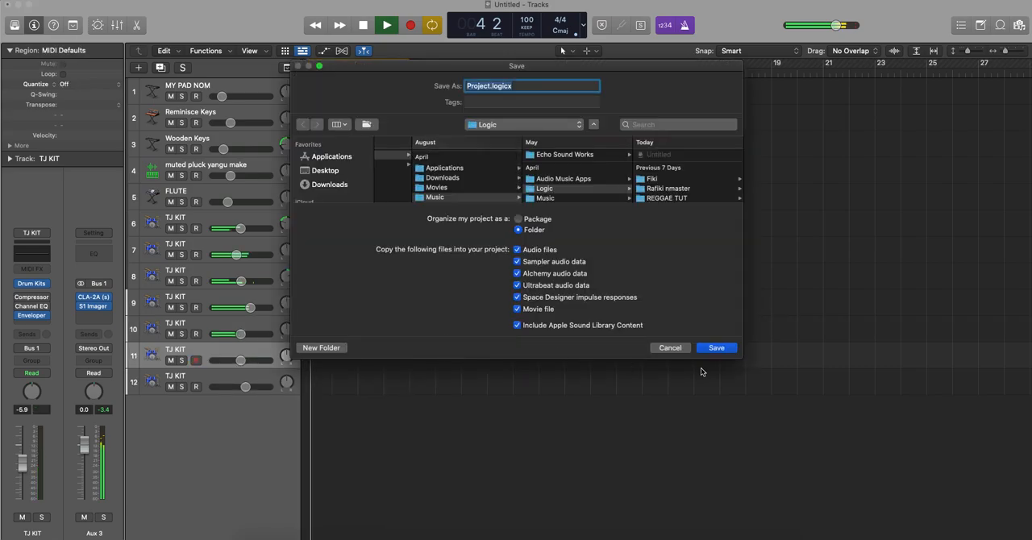
{"action": "left_click", "coordinate": [670, 348]}
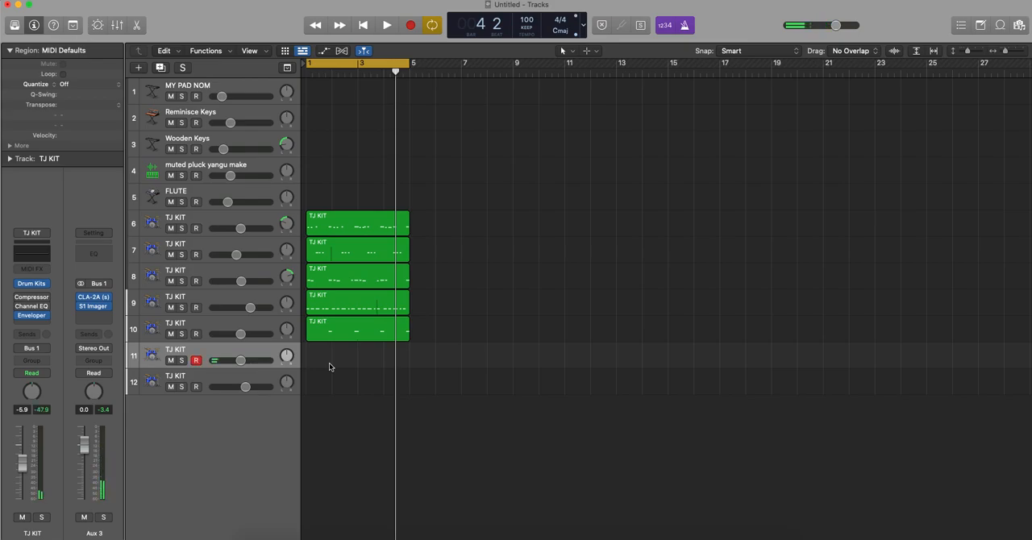
- Record a four-bar drum part on the new TJ KIT track 11 and quantize it to 1/16 Note
{"action": "key", "text": "r"}
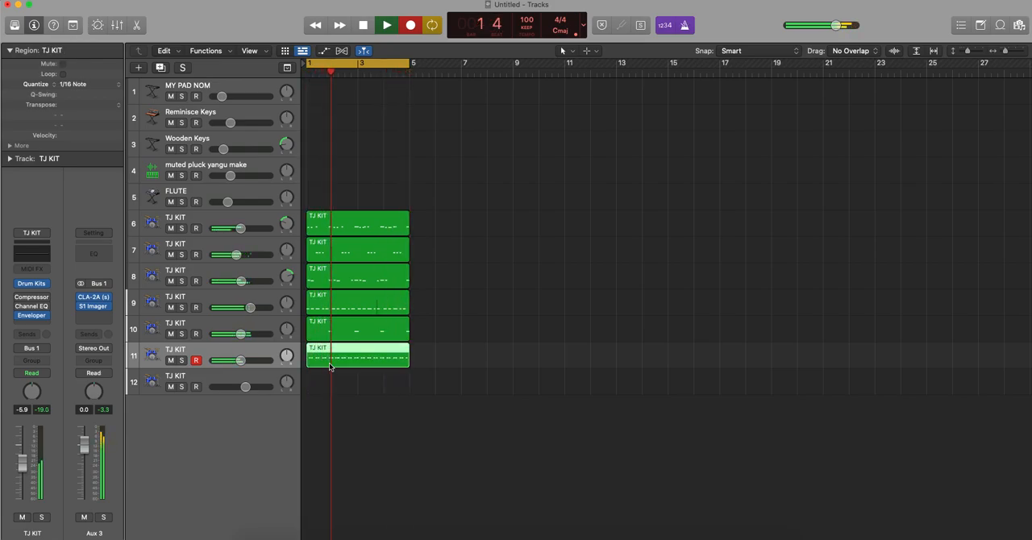
{"action": "key", "text": "space"}
{"action": "key", "text": "space"}
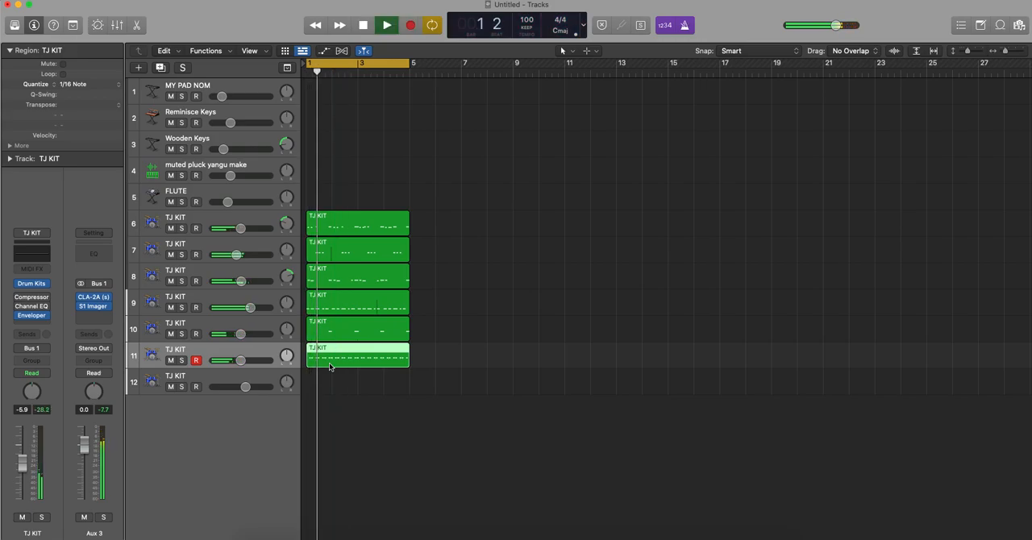
- Open the track 11 region in the Piano Roll and set the velocity of all its notes to 49
{"action": "double_click", "coordinate": [328, 363]}
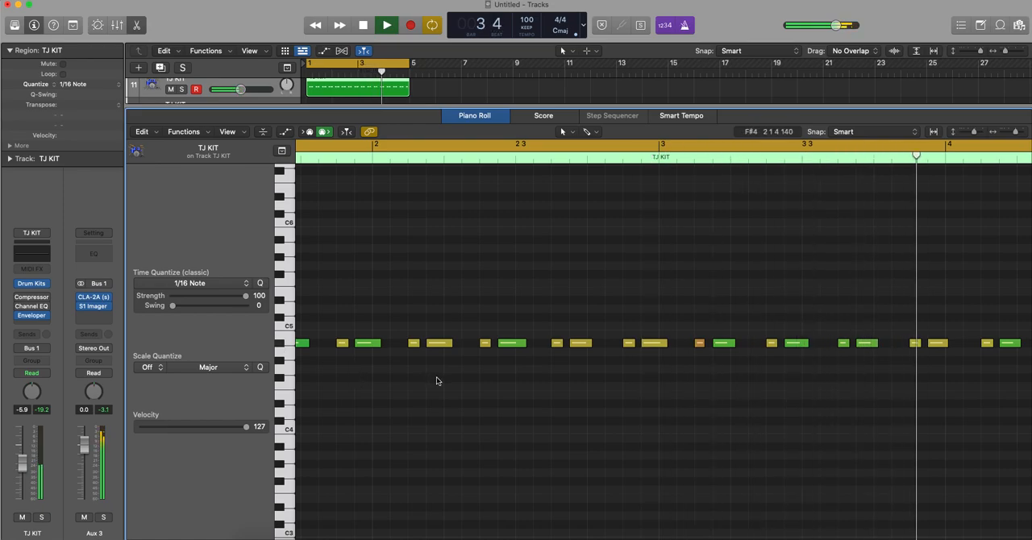
{"action": "scroll", "coordinate": [438, 377], "scroll_direction": "down", "scroll_amount": 8}
{"action": "left_click_drag", "start_coordinate": [670, 407], "coordinate": [304, 296]}
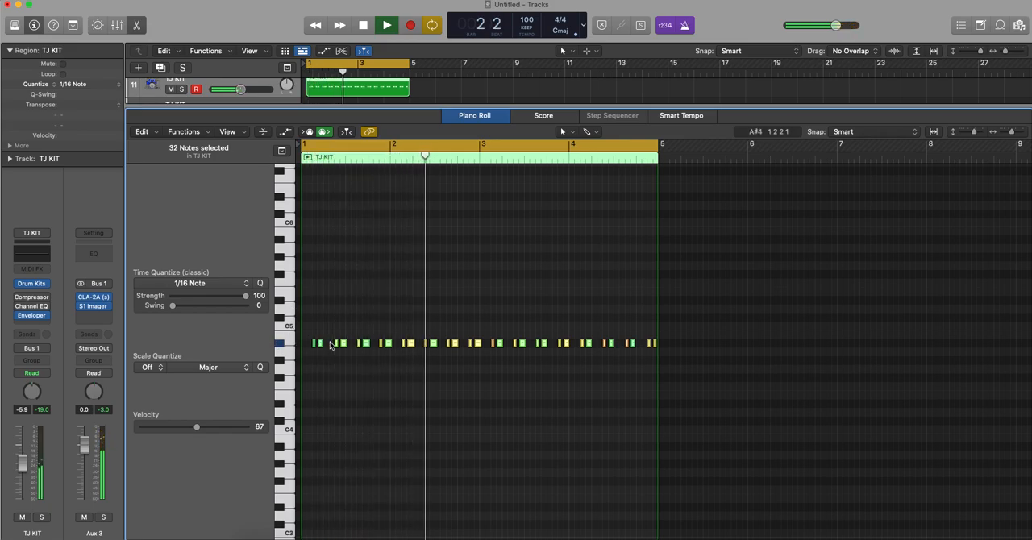
{"action": "left_click_drag", "start_coordinate": [196, 426], "coordinate": [181, 427]}
{"action": "left_click", "coordinate": [448, 418]}
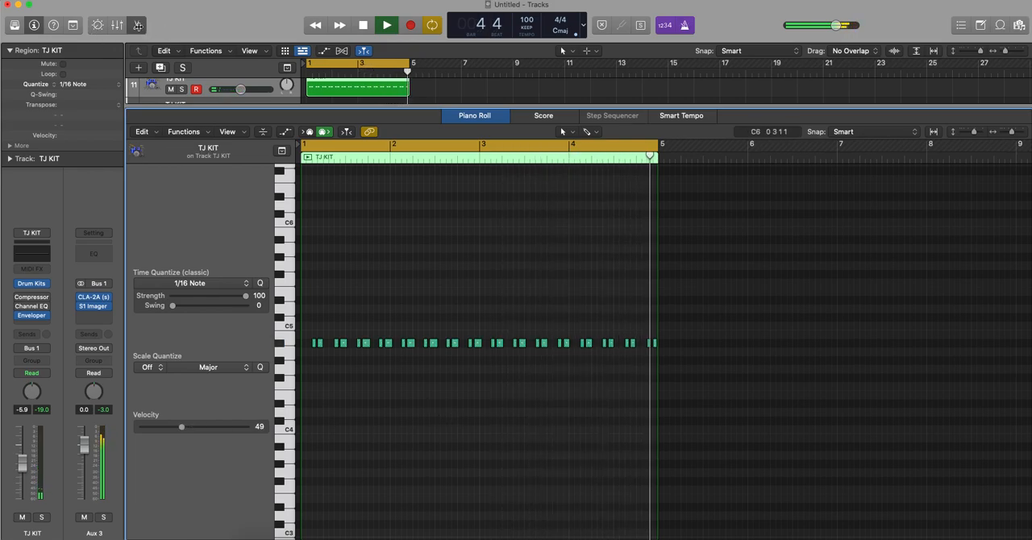
- Raise the volume of TJ KIT track 11 to about -3.2 dB and lower track 10 to about -14.8 dB
{"action": "left_click", "coordinate": [138, 25]}
{"action": "left_click_drag", "start_coordinate": [240, 360], "coordinate": [247, 360]}
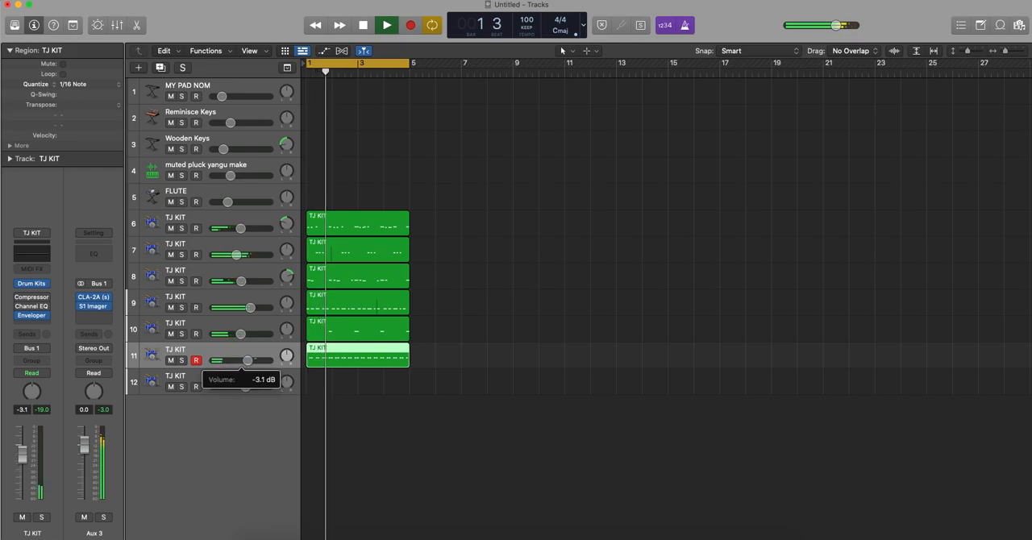
{"action": "left_click", "coordinate": [458, 384]}
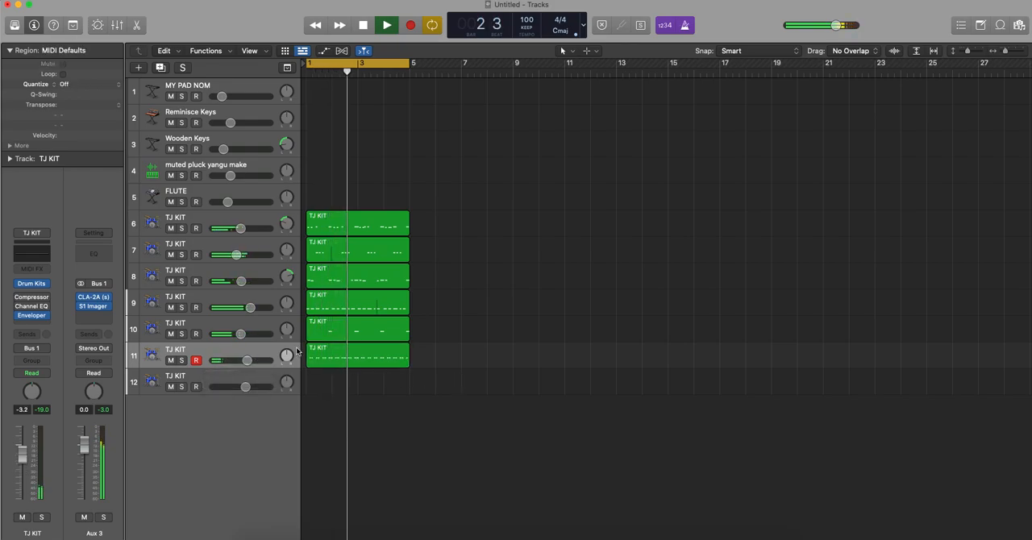
{"action": "left_click_drag", "start_coordinate": [241, 334], "coordinate": [229, 334]}
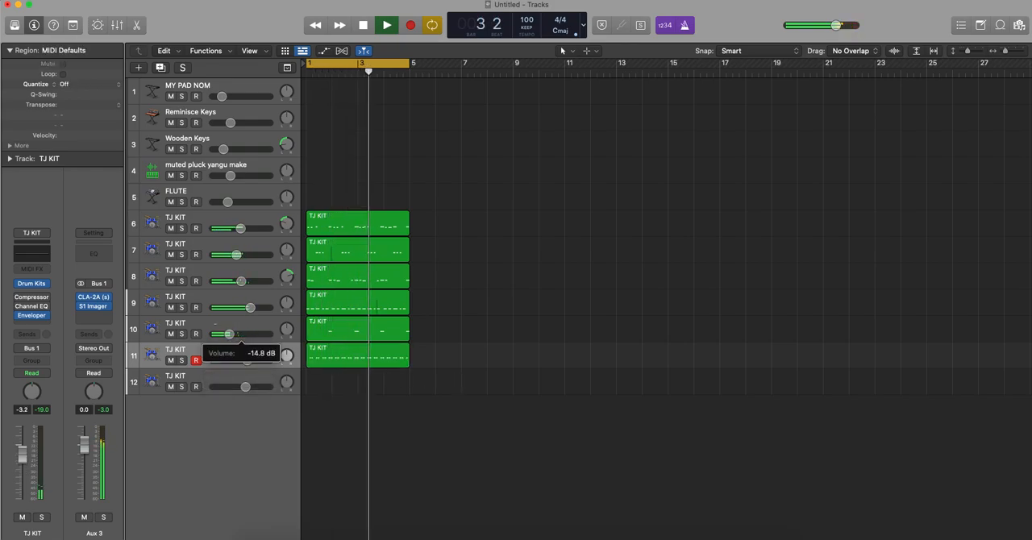
- Record a four-bar drum part on TJ KIT track 12 and quantize it to 1/16 Note
{"action": "left_click", "coordinate": [210, 378]}
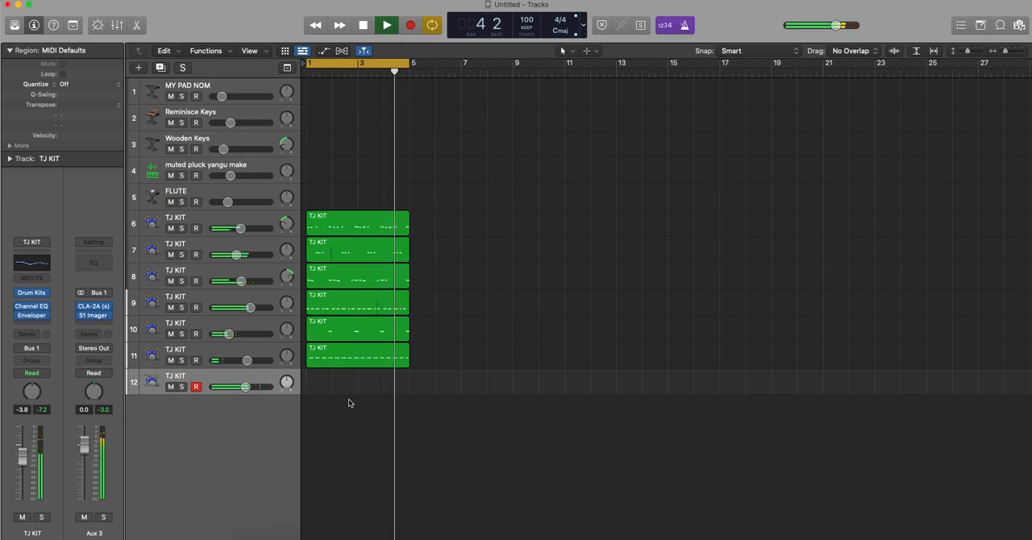
{"action": "key", "text": "space"}
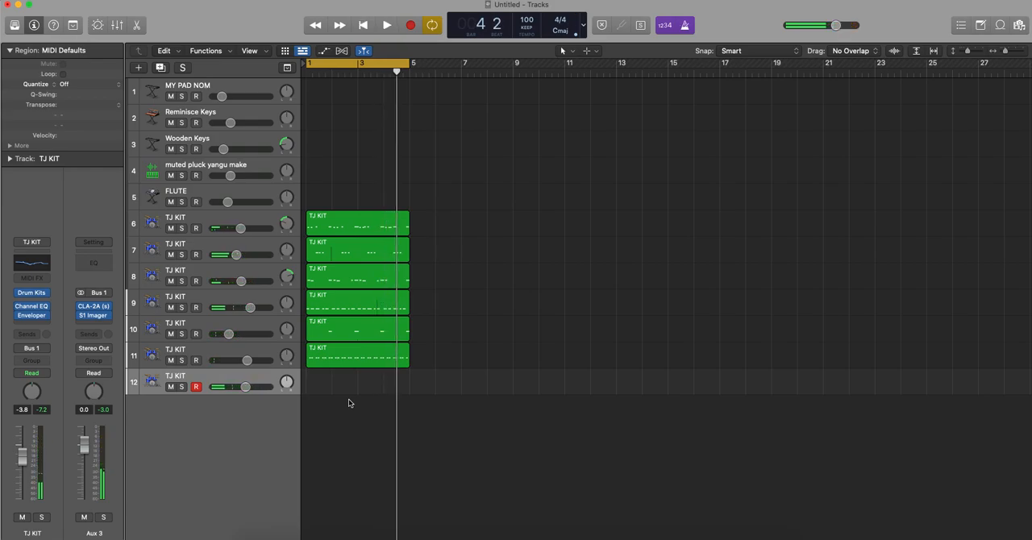
{"action": "key", "text": "r"}
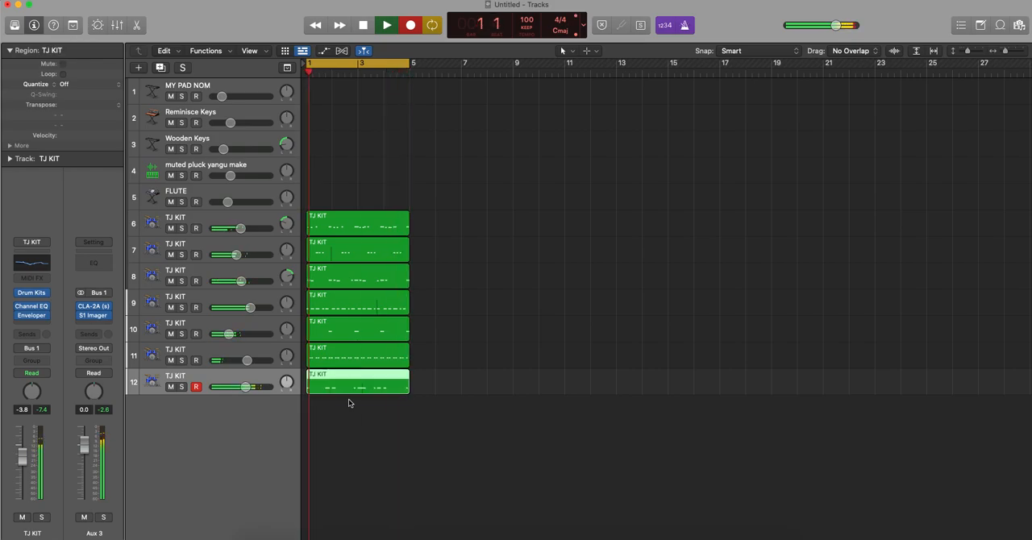
{"action": "key", "text": "space"}
{"action": "key", "text": "q"}
- Play back the groove and lower TJ KIT track 12 to about -4.8 dB and the Aux 3 bus to -2.4 dB
{"action": "key", "text": "space"}
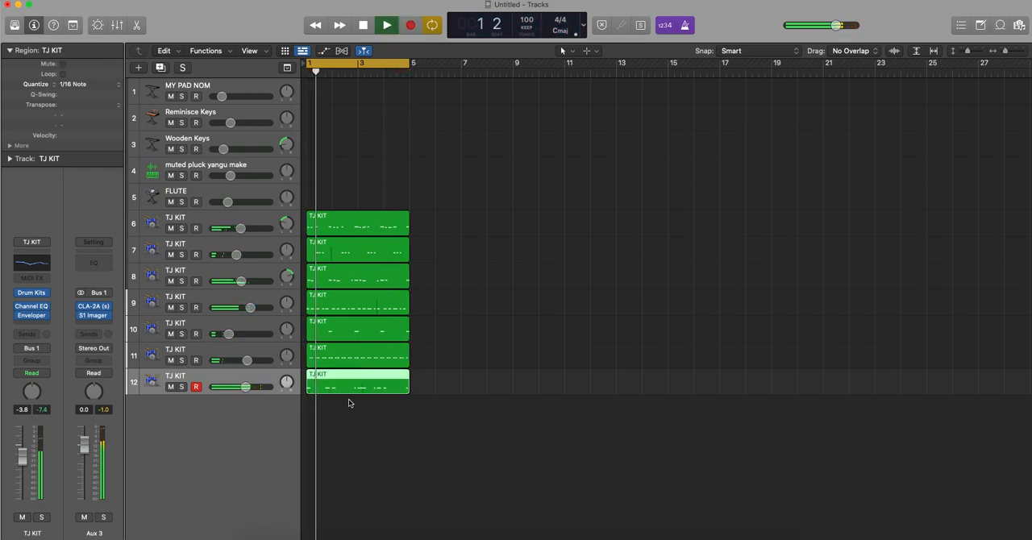
{"action": "left_click", "coordinate": [378, 418]}
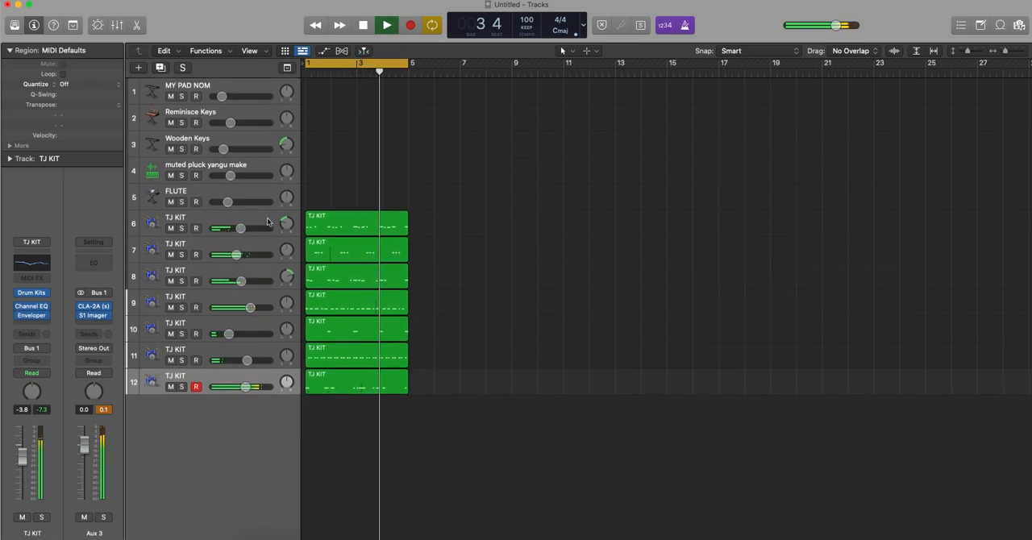
{"action": "left_click_drag", "start_coordinate": [248, 393], "coordinate": [244, 393]}
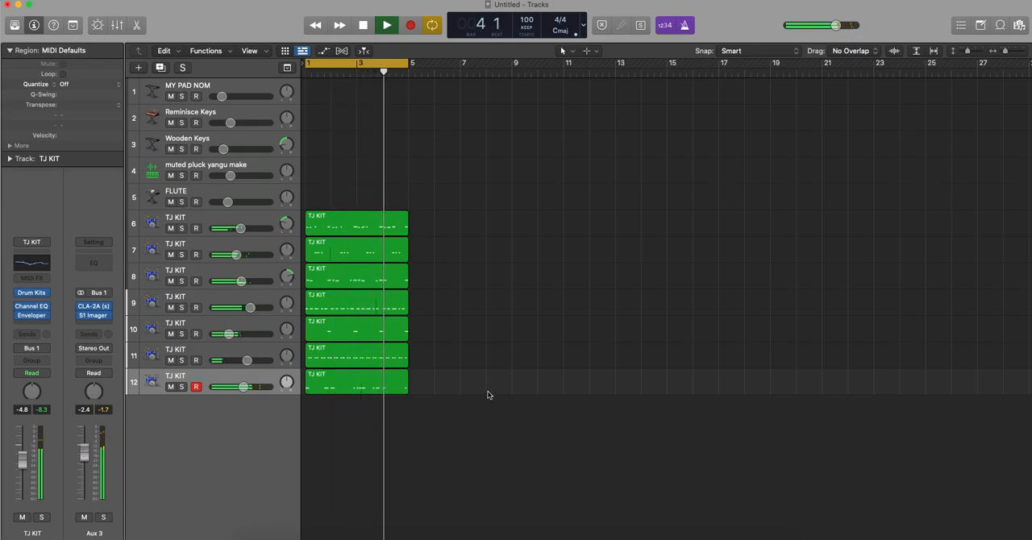
- Select the MY PAD NOM track as the instrument to play over the looping drum groove
{"action": "scroll", "coordinate": [471, 248], "scroll_direction": "left", "scroll_amount": 1}
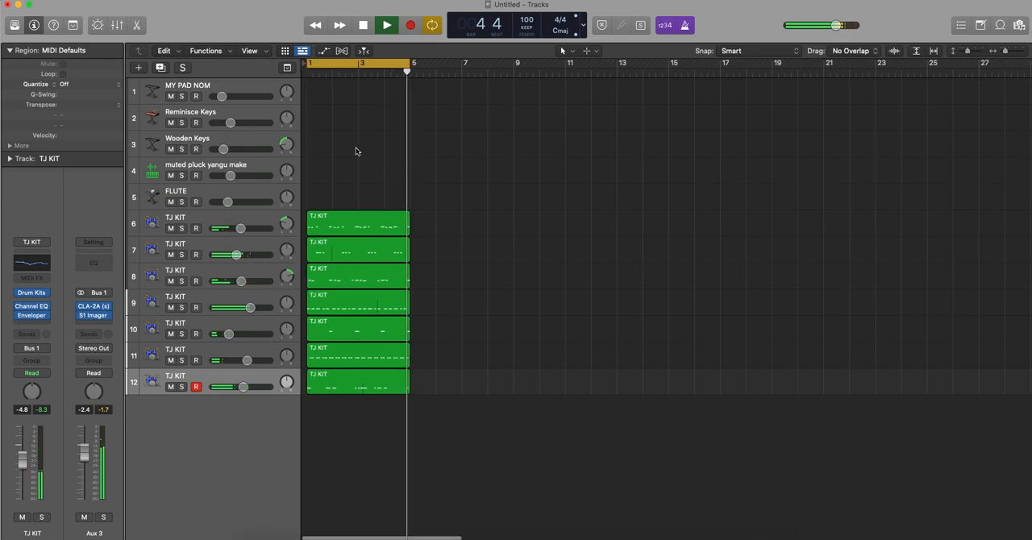
{"action": "left_click", "coordinate": [242, 86]}
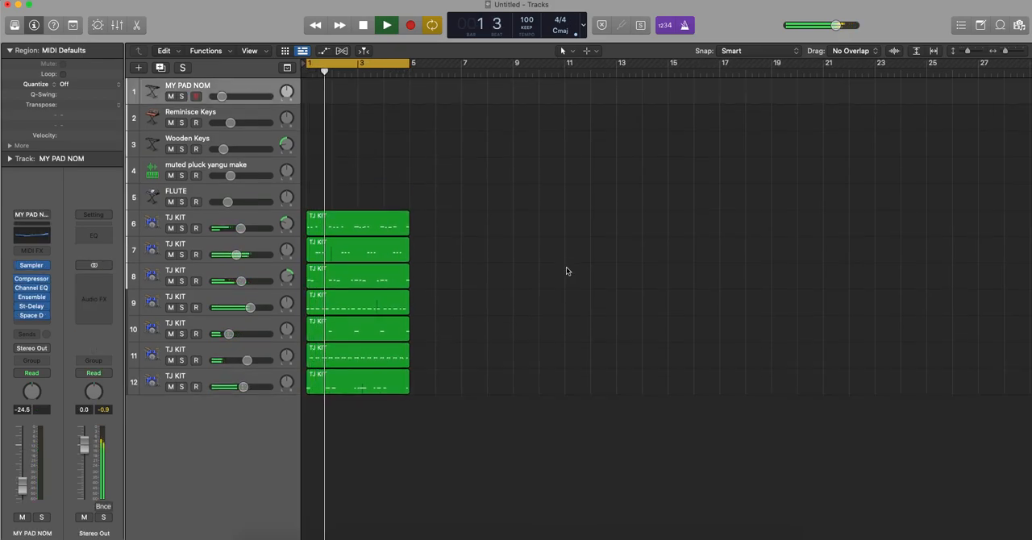